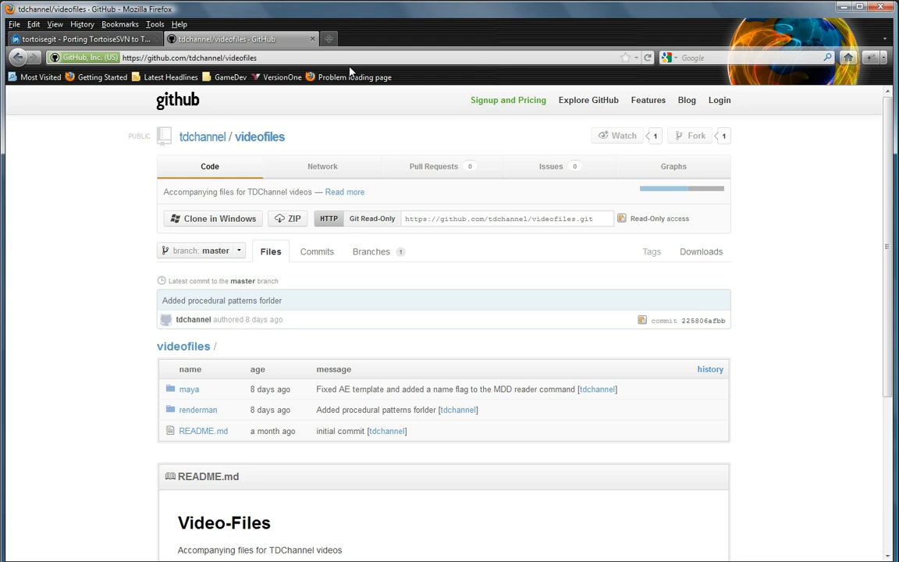
Step: Download the tdchannel/videofiles repository as a ZIP file and open the archive with Windows Explorer
click(246, 54)
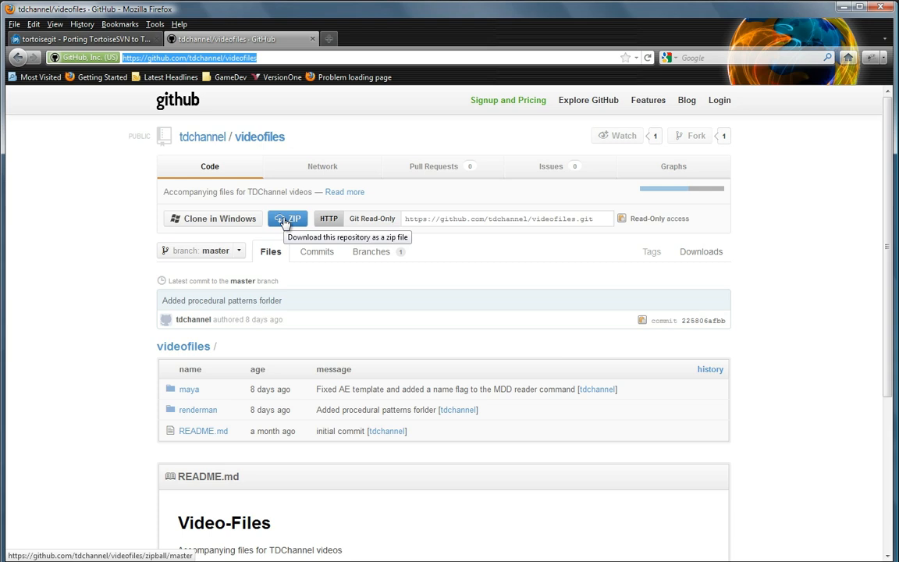
click(695, 259)
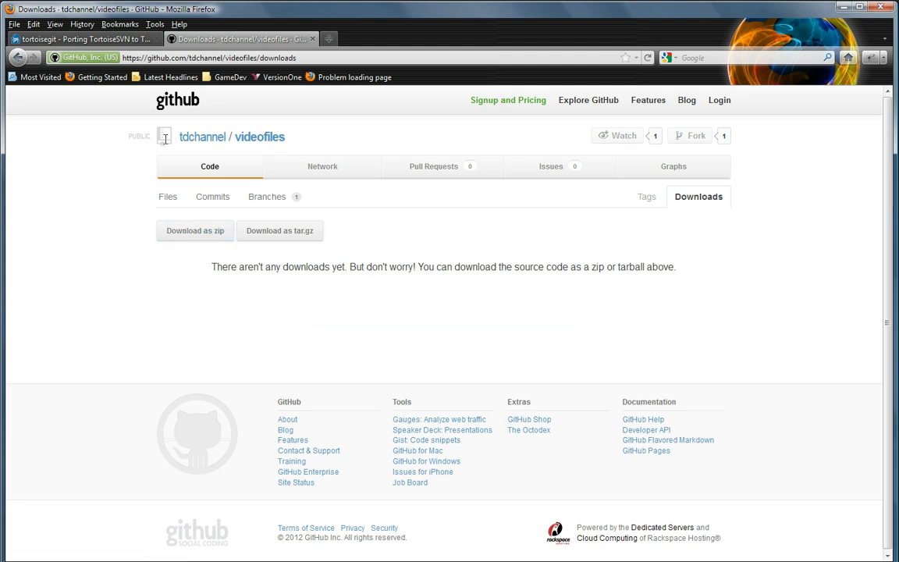
click(275, 139)
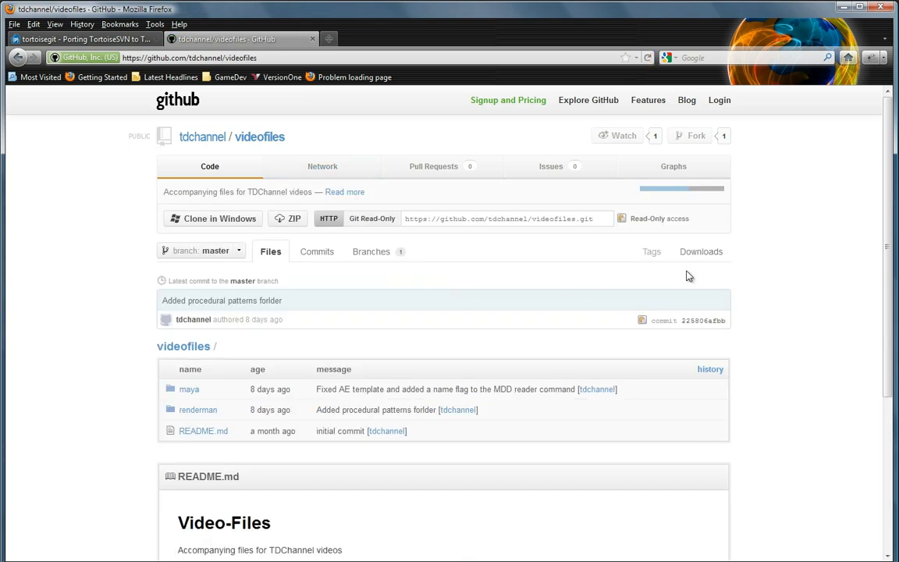
click(293, 220)
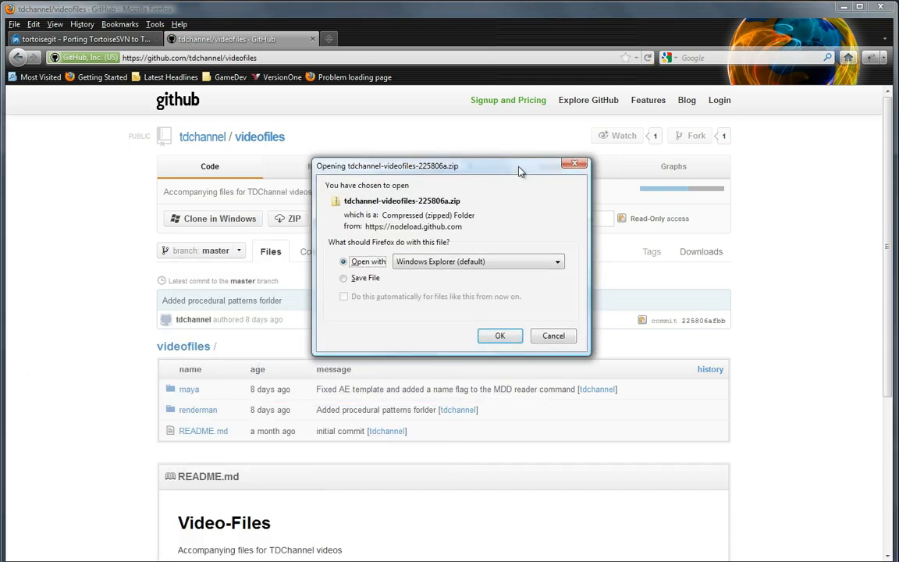
click(500, 336)
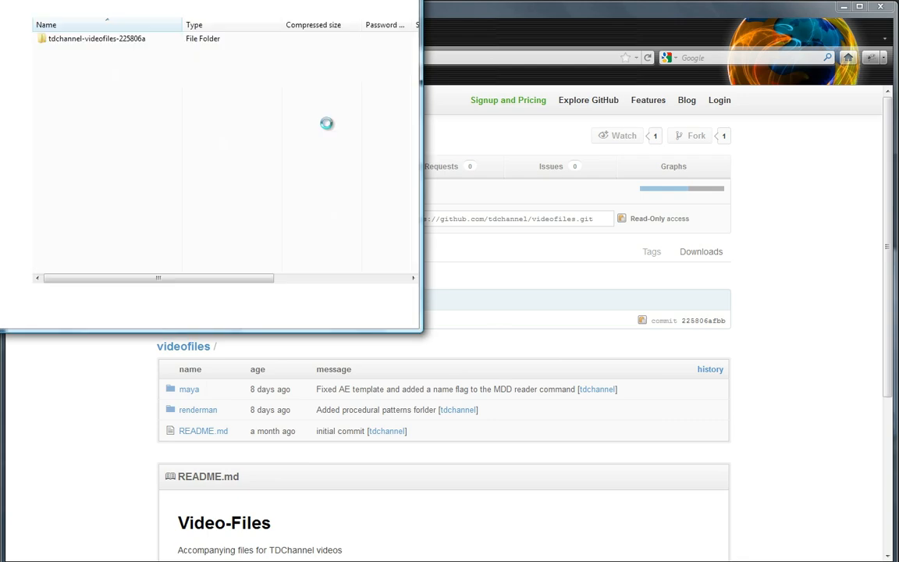
drag(205, 0, 447, 107)
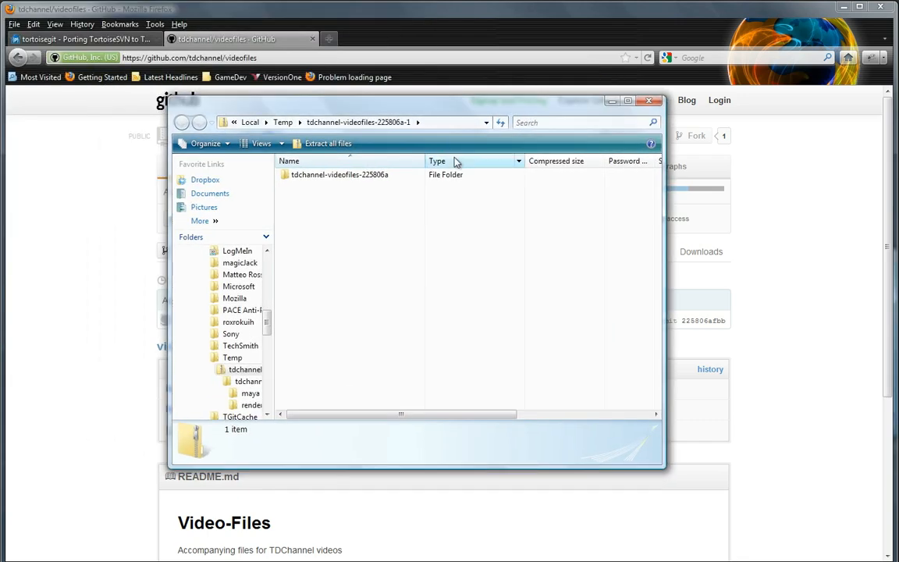
Step: Browse the downloaded archive down to the maya/api/python folder to examine its files
double_click(337, 174)
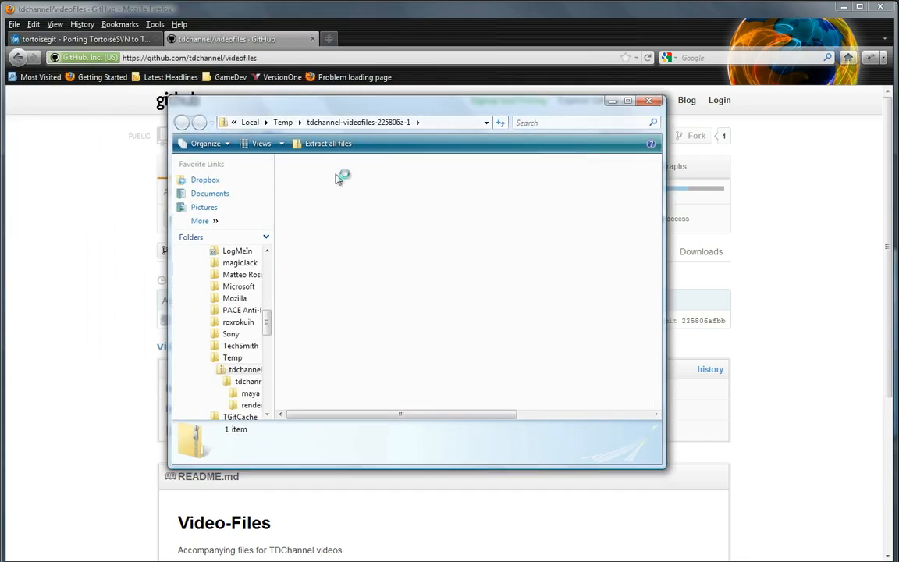
drag(415, 117, 668, 110)
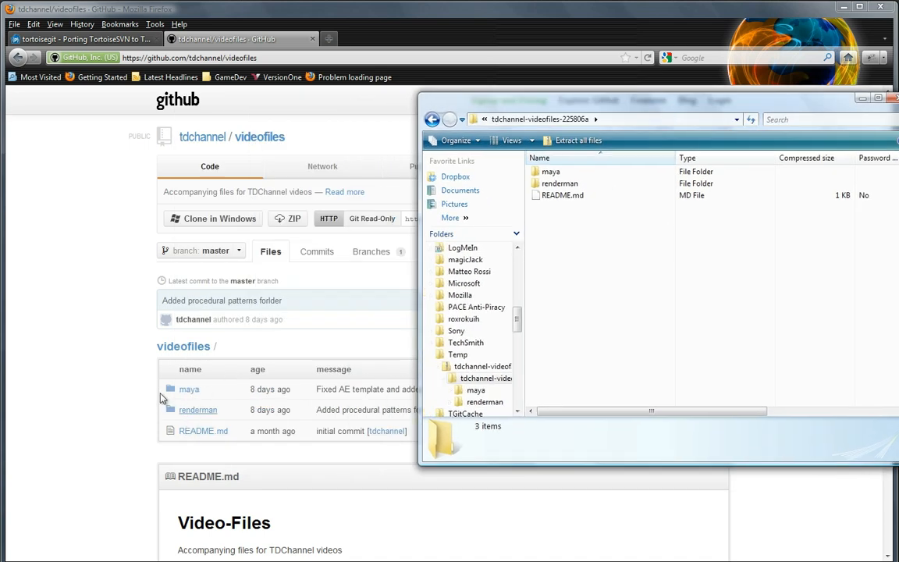
double_click(549, 174)
double_click(549, 173)
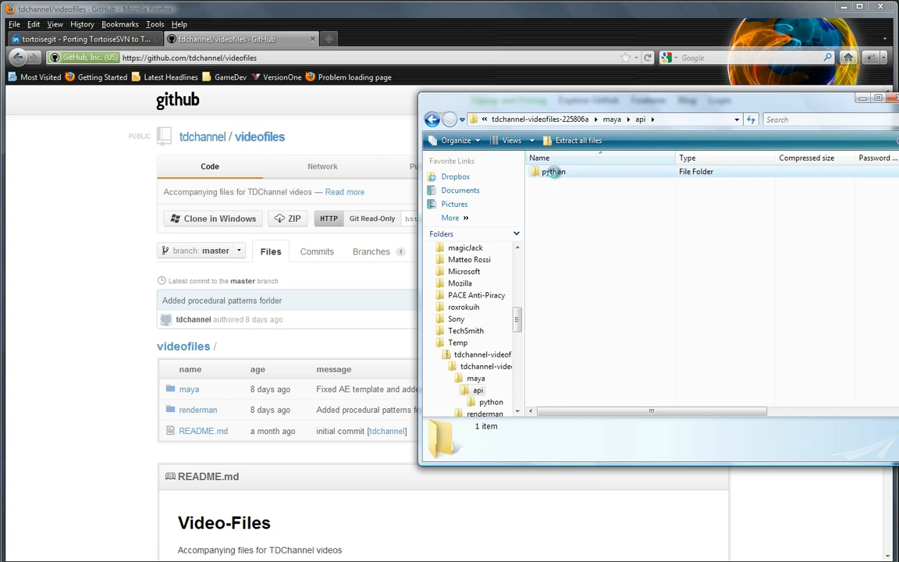
double_click(551, 173)
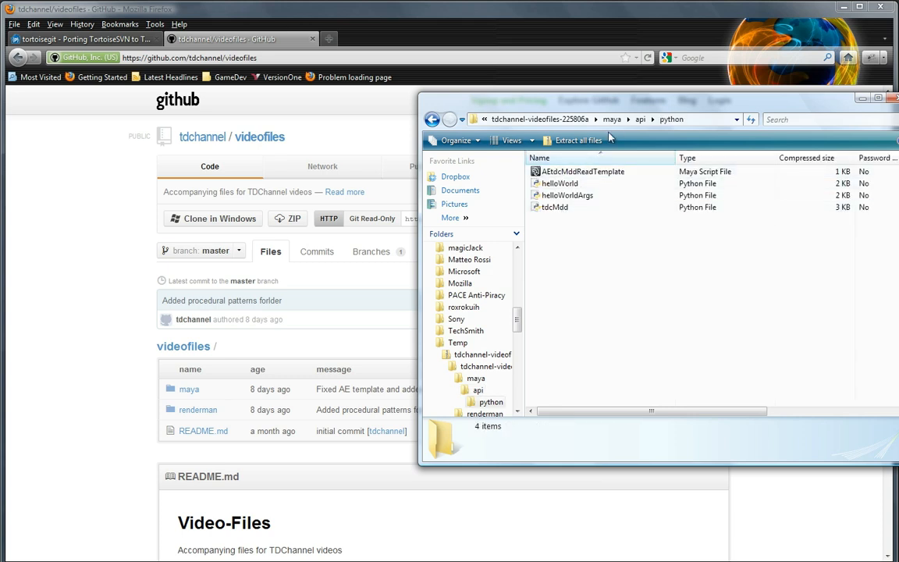
Step: Examine the archive's renderman/textureMapping/bin folder, then close the archive window and the browser's download list
click(550, 119)
double_click(548, 185)
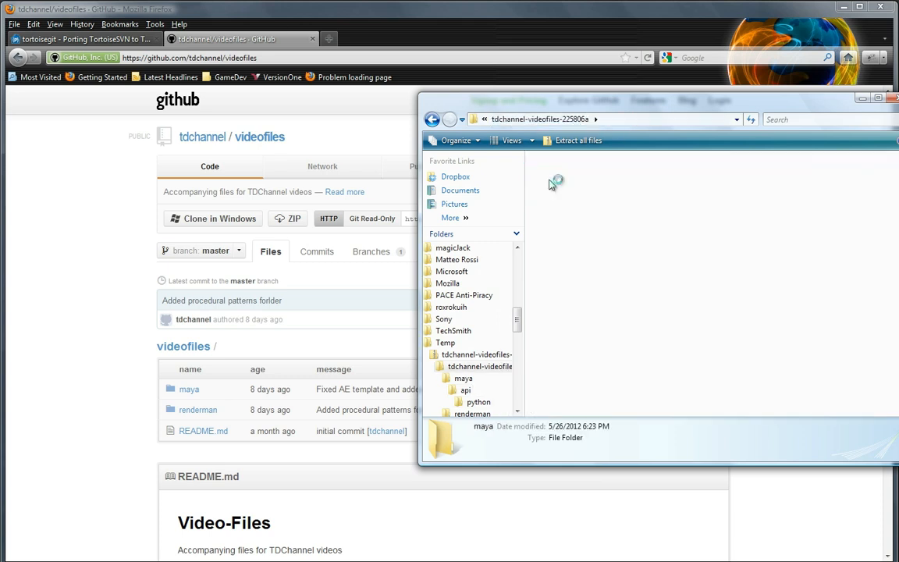
double_click(545, 185)
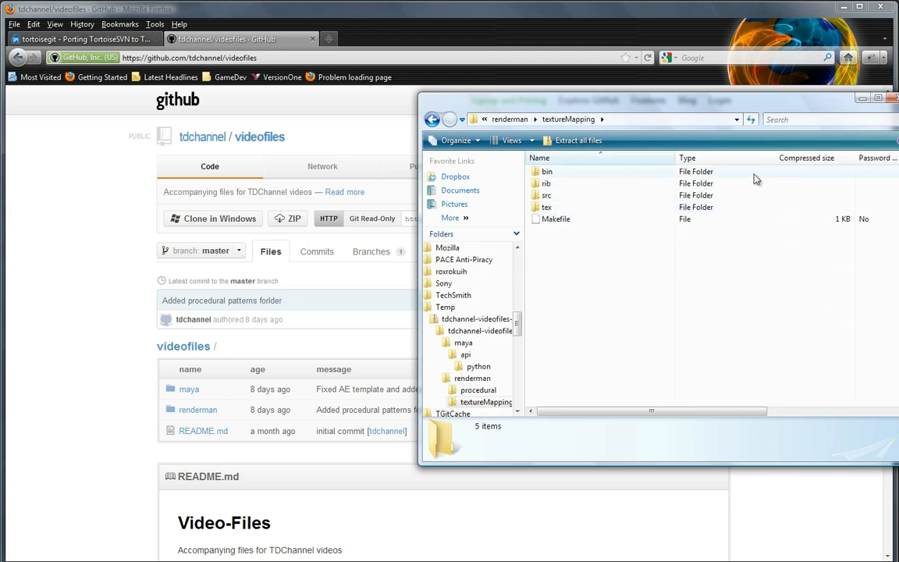
double_click(545, 171)
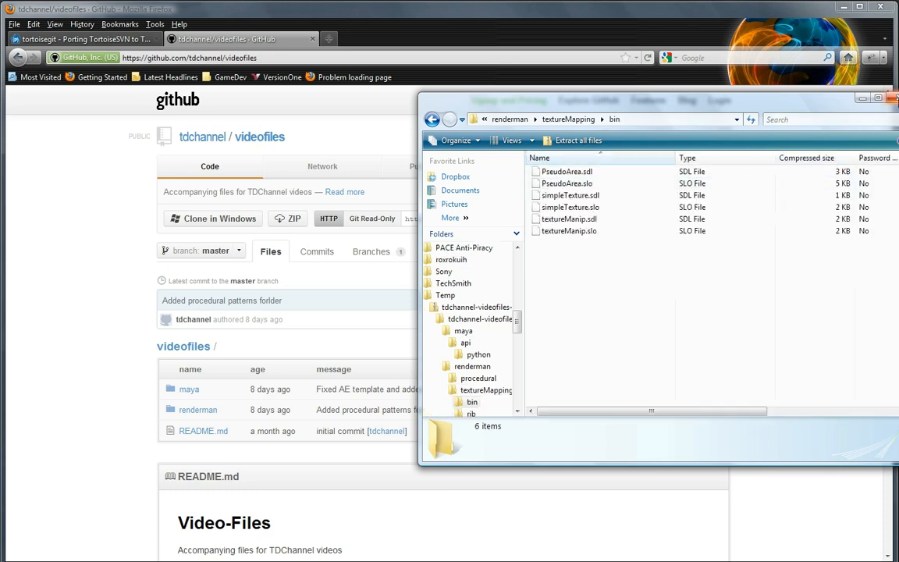
click(893, 98)
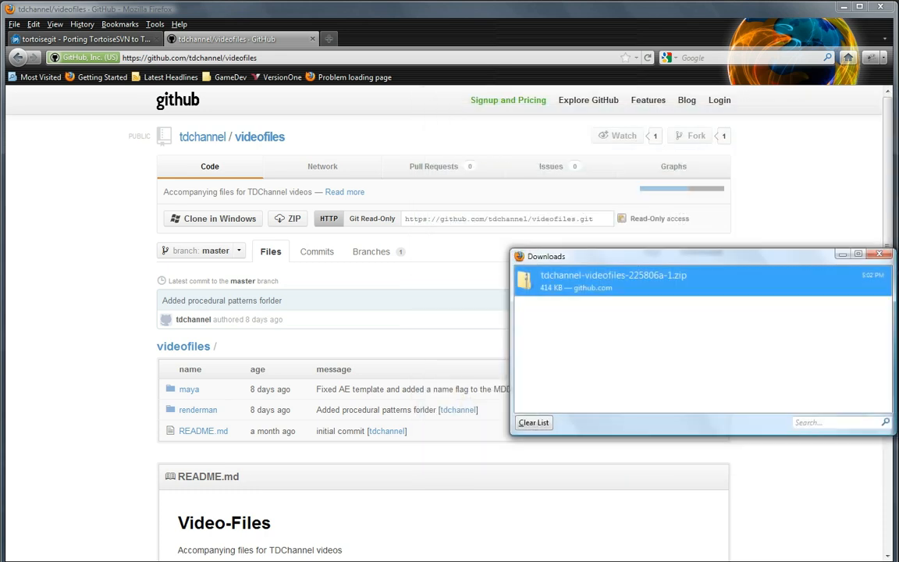
click(883, 253)
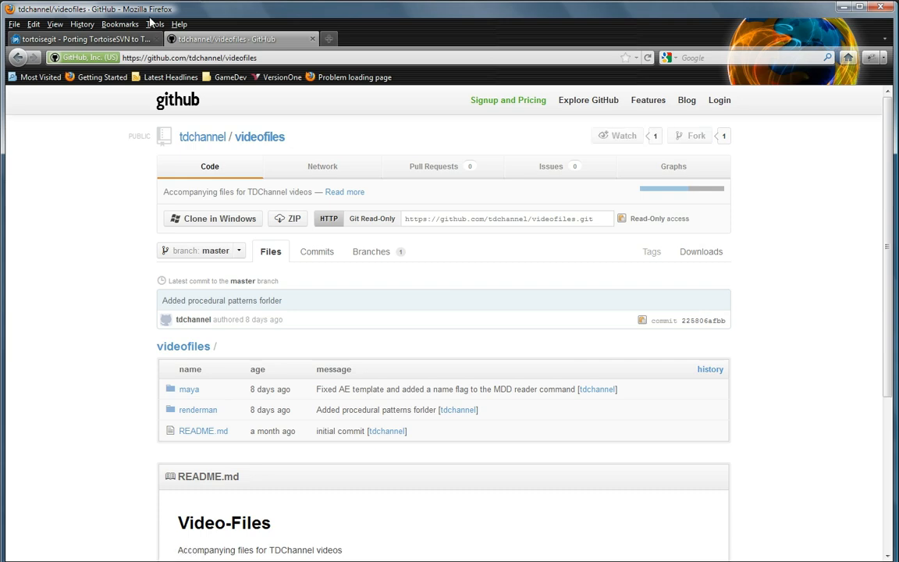
Step: Open the TortoiseGit download list from the tortoisegit project page
click(117, 41)
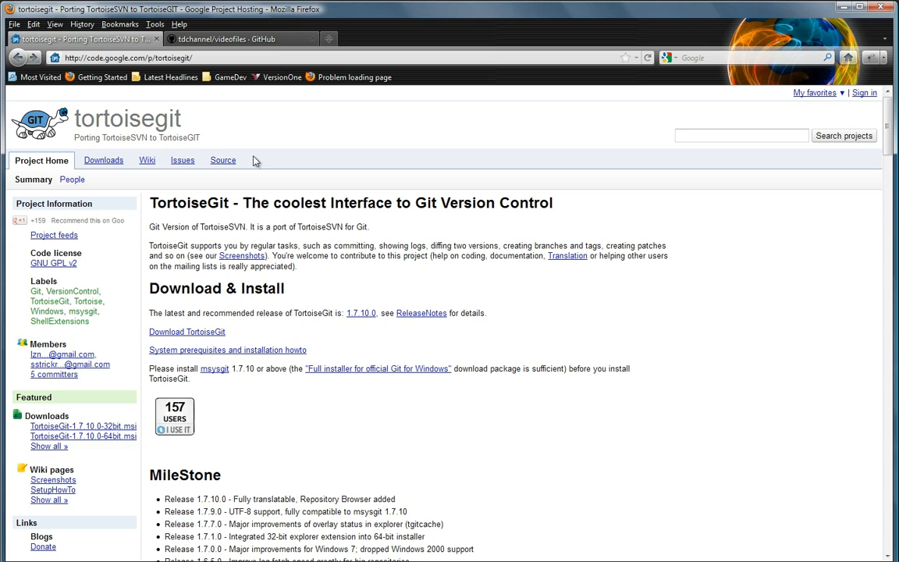
click(201, 336)
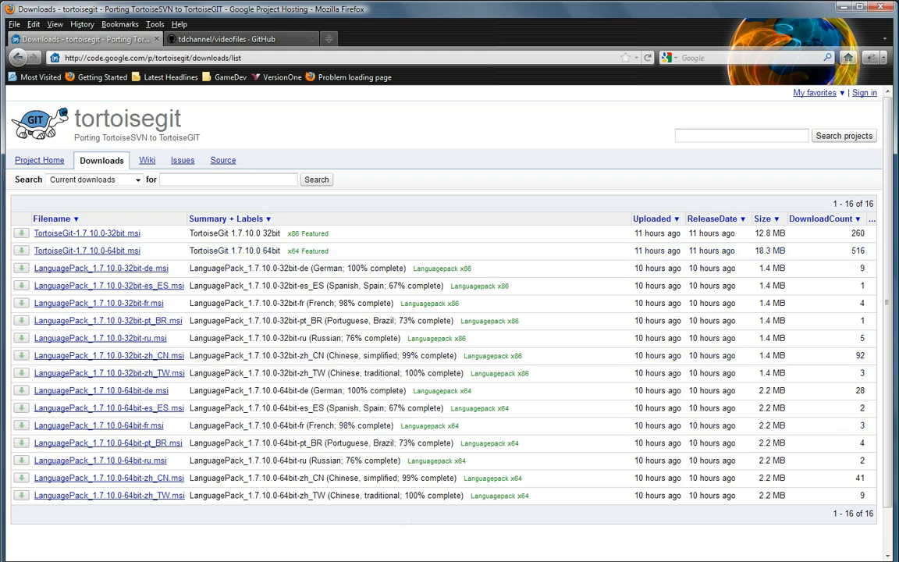
Step: Switch to Windows Explorer at T:\tdchannel, enlarge the window and examine the Git commands offered for the folder
click(475, 561)
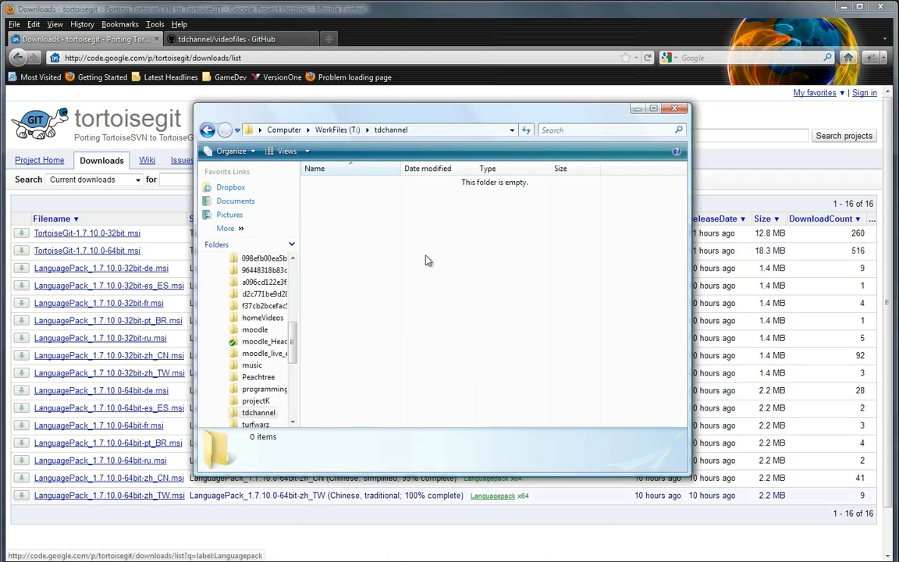
drag(687, 472, 751, 459)
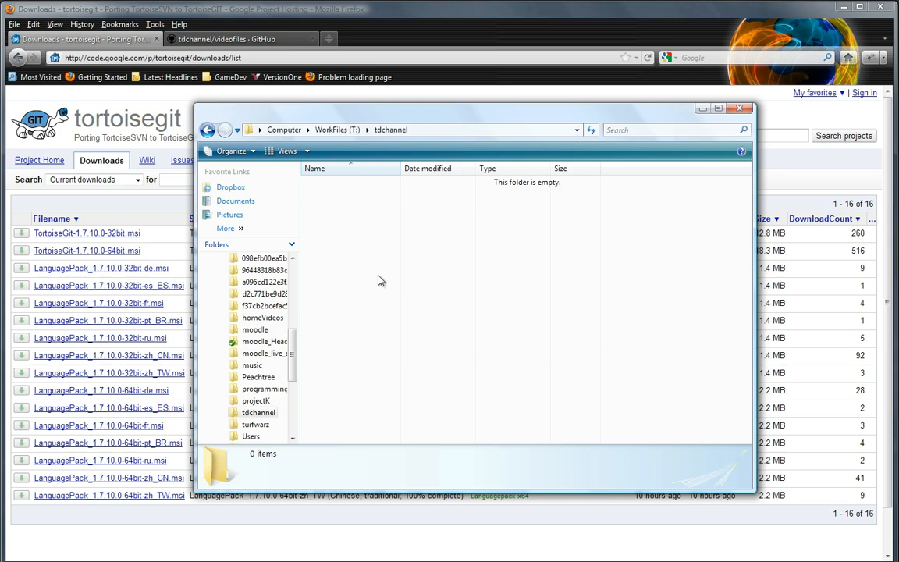
right_click(412, 304)
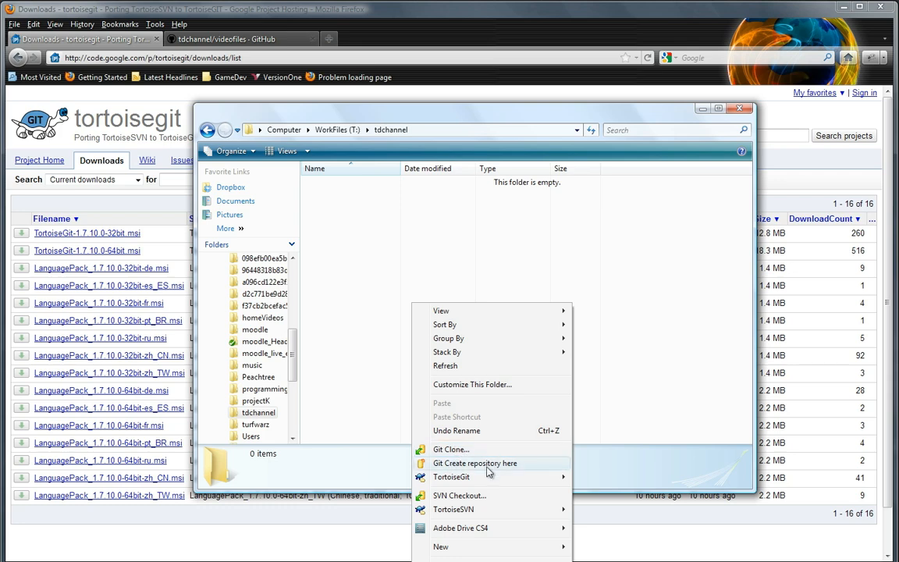
mouse_move(464, 479)
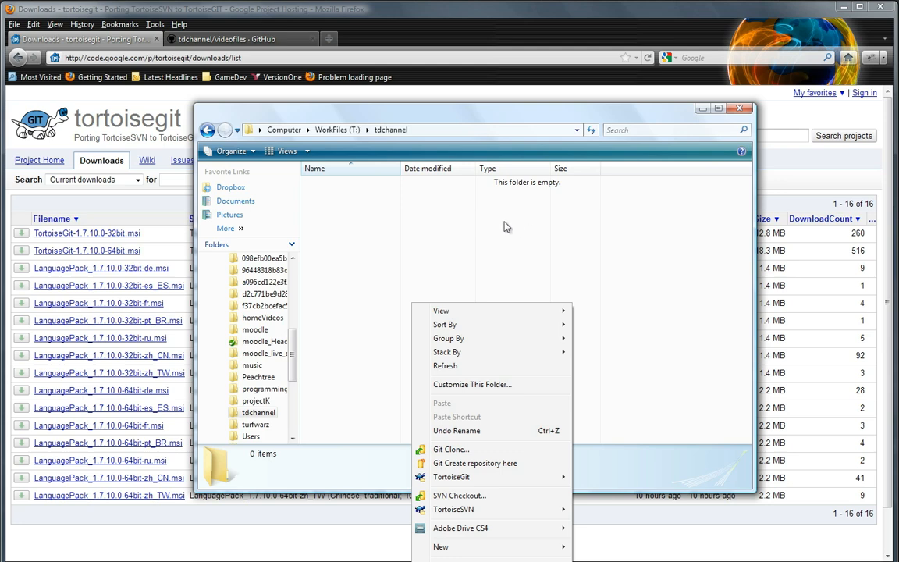
click(464, 254)
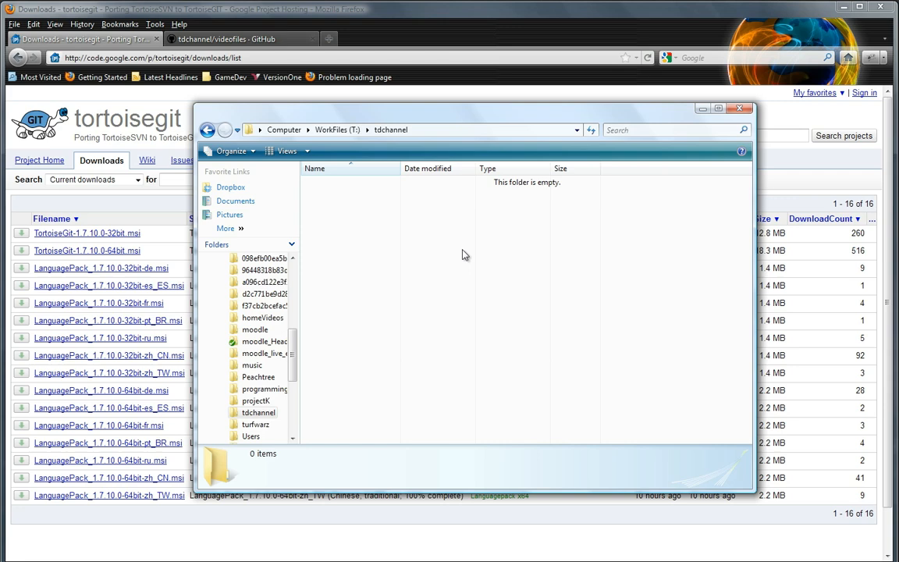
Step: Return to the videofiles GitHub page in Firefox and copy the repository's Git Read-Only address
click(230, 41)
click(230, 39)
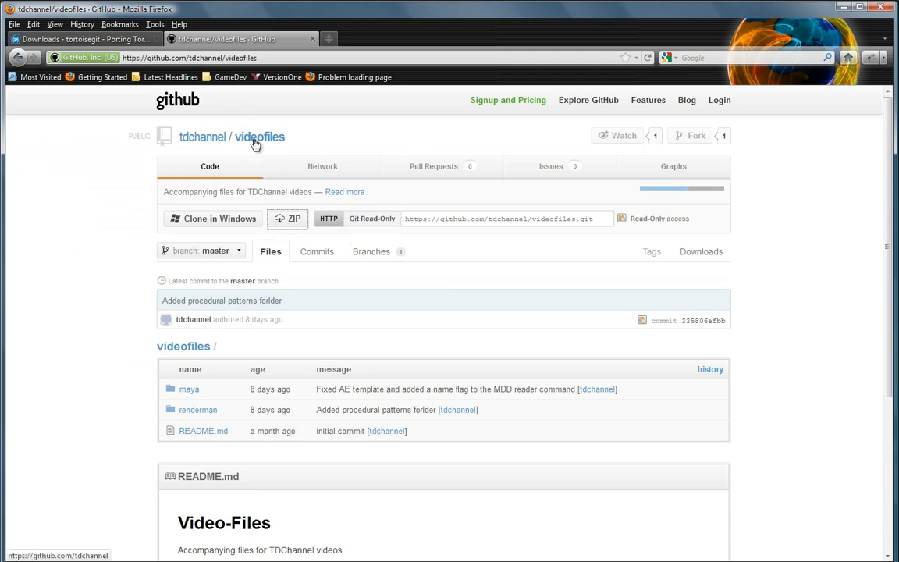
click(372, 224)
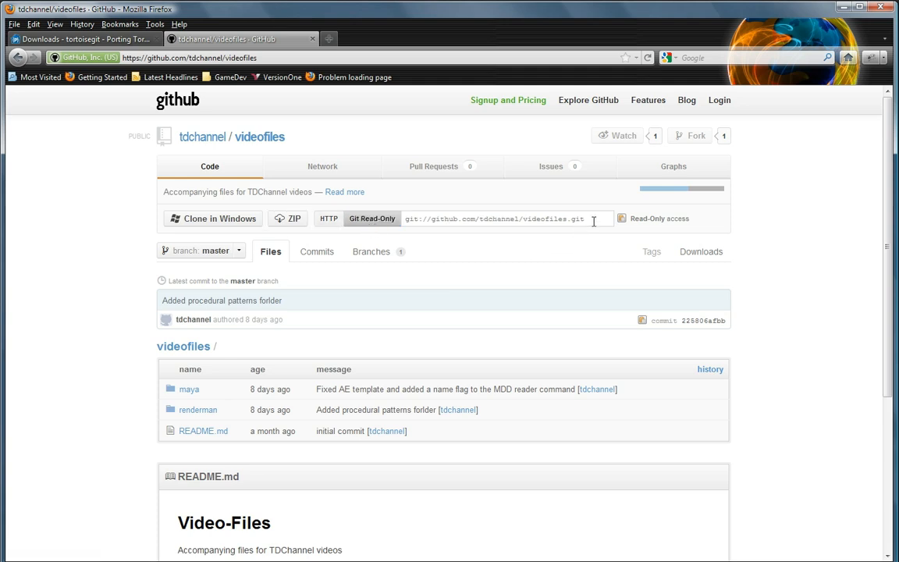
mouse_move(593, 222)
mouse_down()
mouse_move(311, 195)
mouse_move(343, 205)
mouse_up()
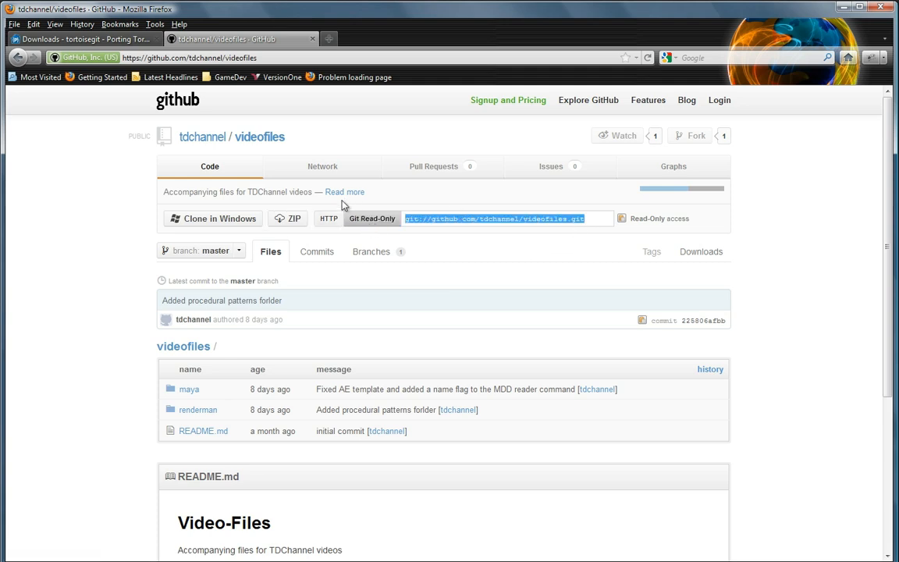
Step: Start a Git Clone in the T:\tdchannel folder in Windows Explorer and dismiss the TortoiseGit update notice
key(alt+Tab)
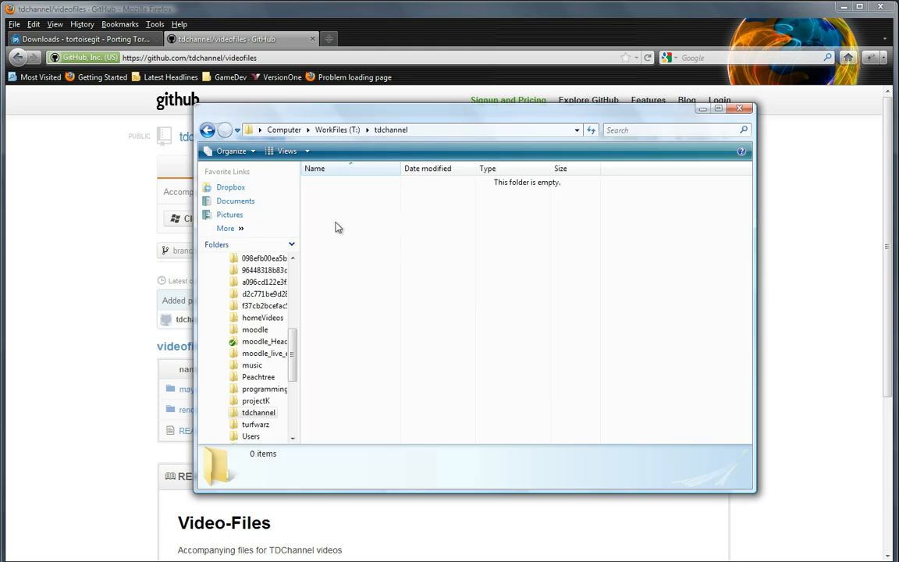
right_click(404, 248)
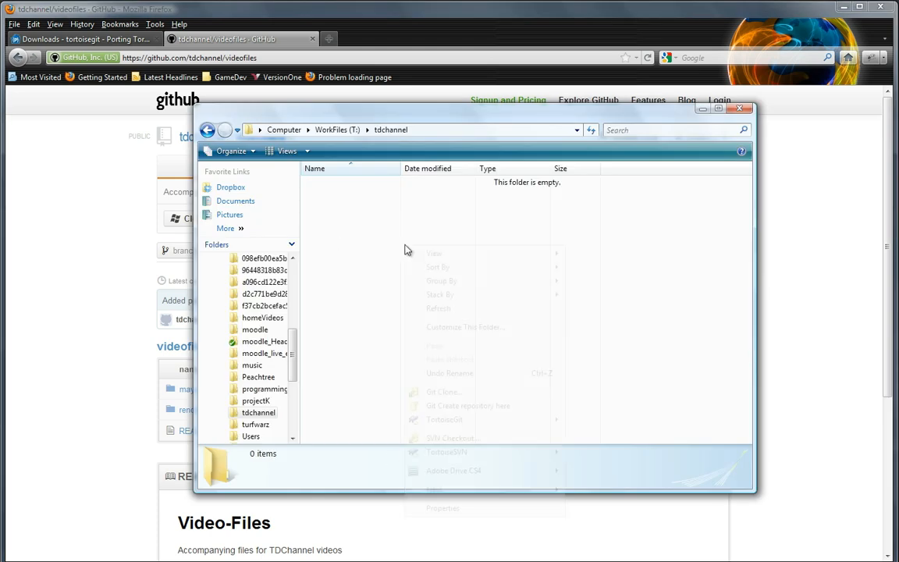
click(459, 393)
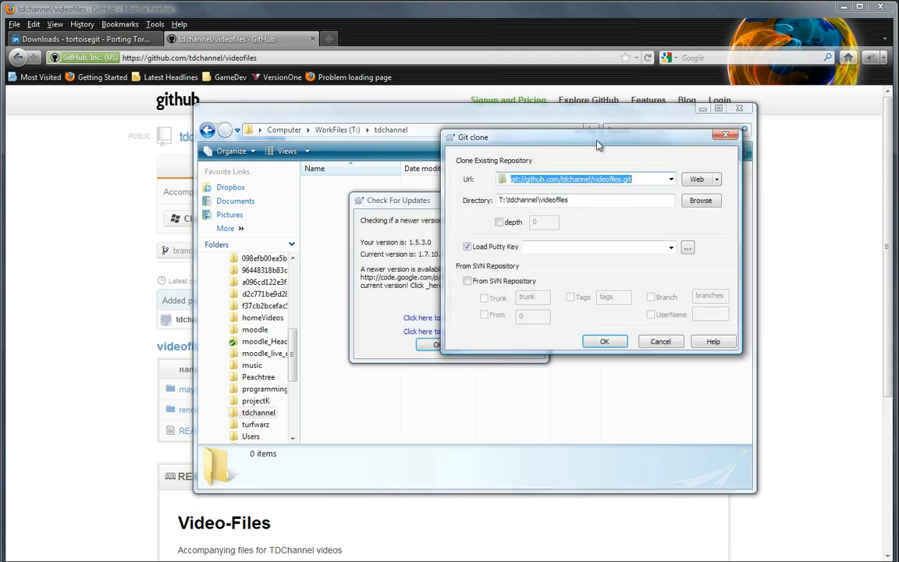
mouse_move(602, 144)
mouse_down()
mouse_move(493, 209)
mouse_move(523, 254)
mouse_up()
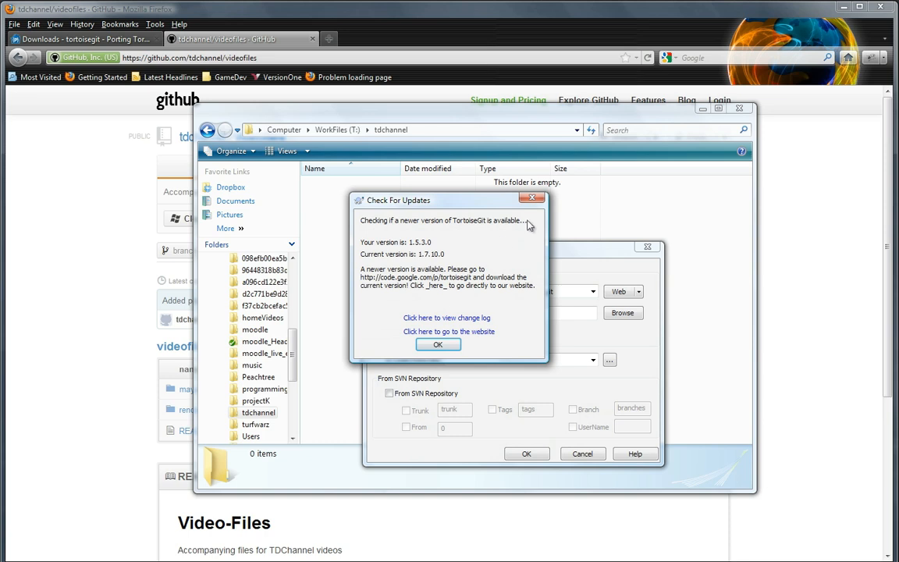
key(Return)
key(ctrl+c)
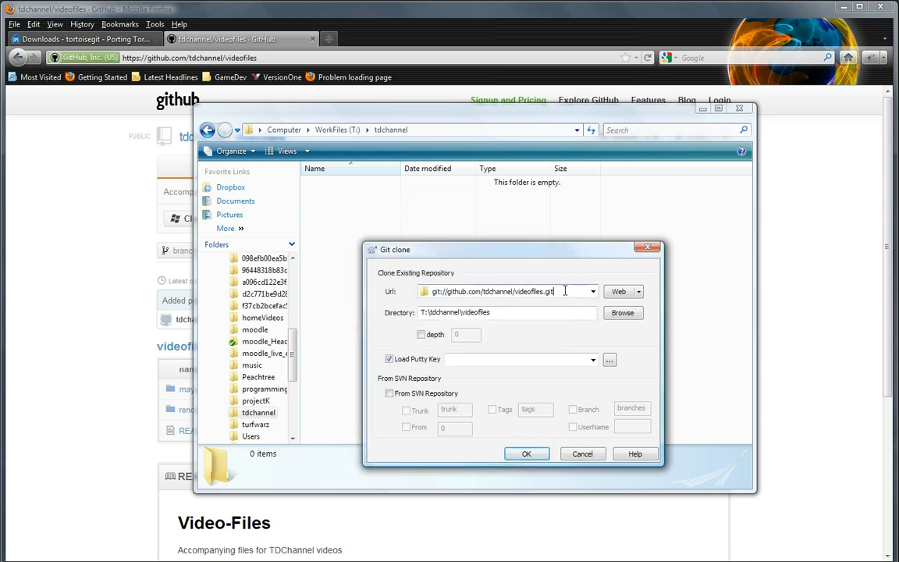
Step: Clone git://github.com/tdchannel/videofiles.git into the directory T:\tdchannel\videofiles
key(BackSpace)
key(ctrl+v)
mouse_move(520, 253)
mouse_down()
mouse_move(642, 226)
mouse_move(678, 232)
mouse_move(704, 209)
mouse_up()
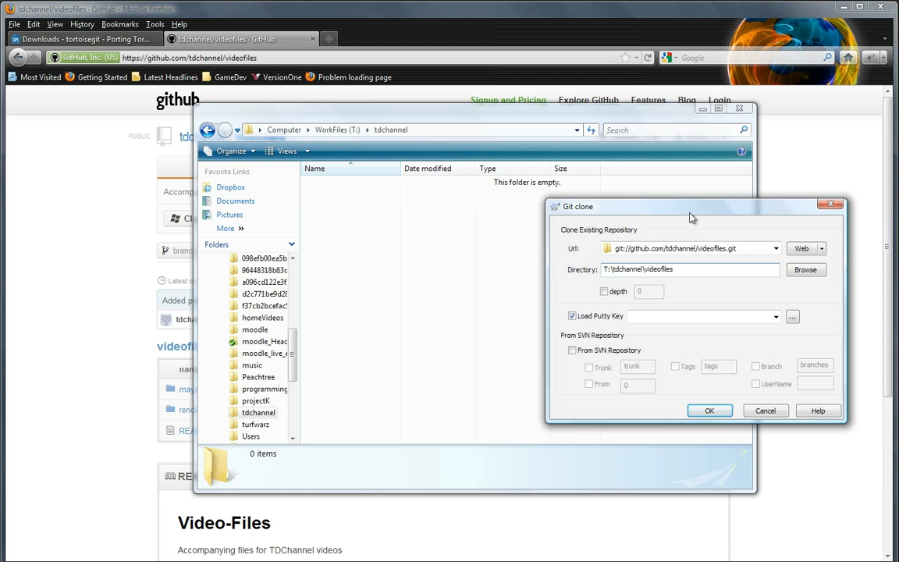
drag(691, 207, 642, 185)
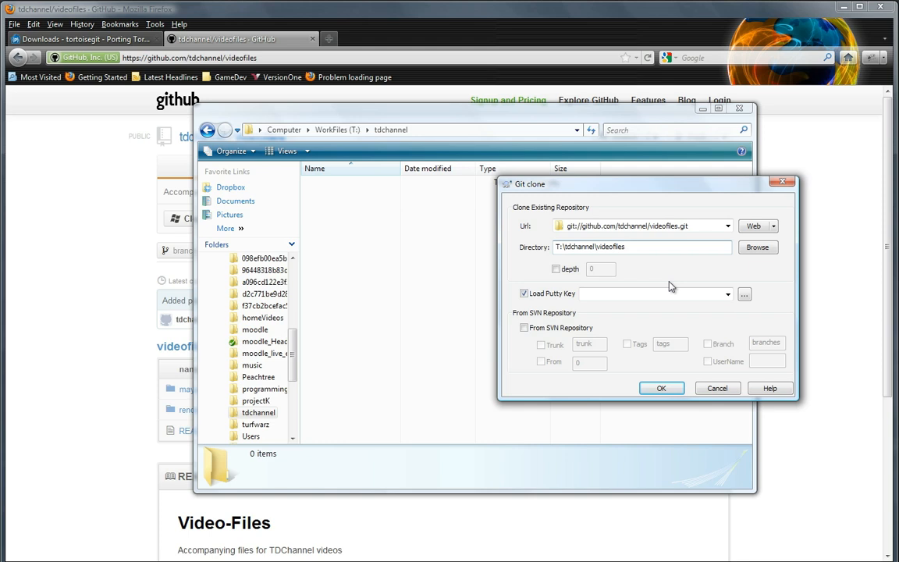
click(754, 249)
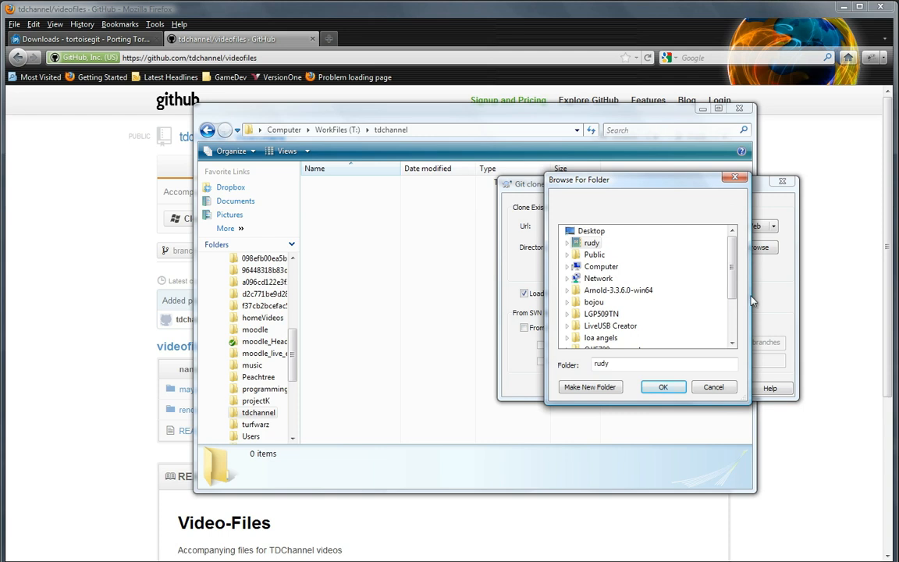
click(714, 388)
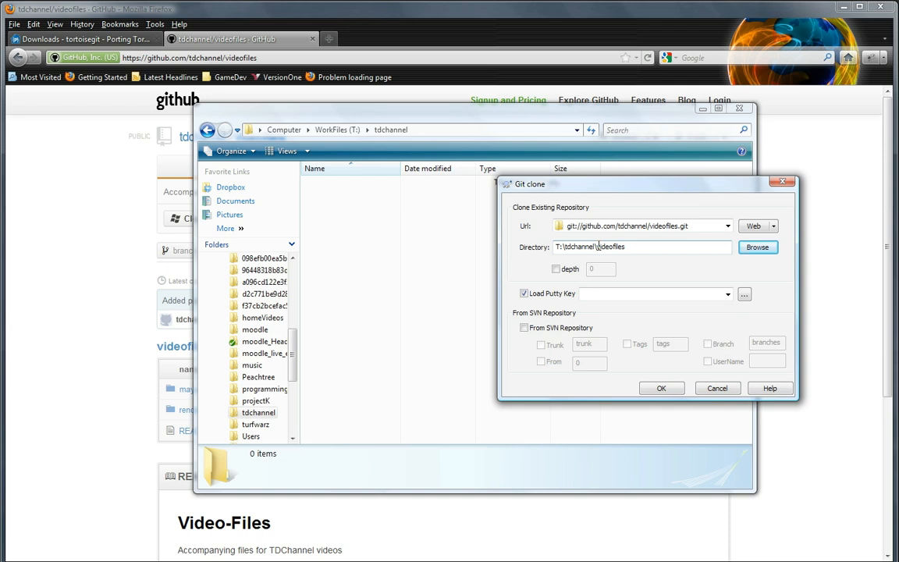
click(662, 389)
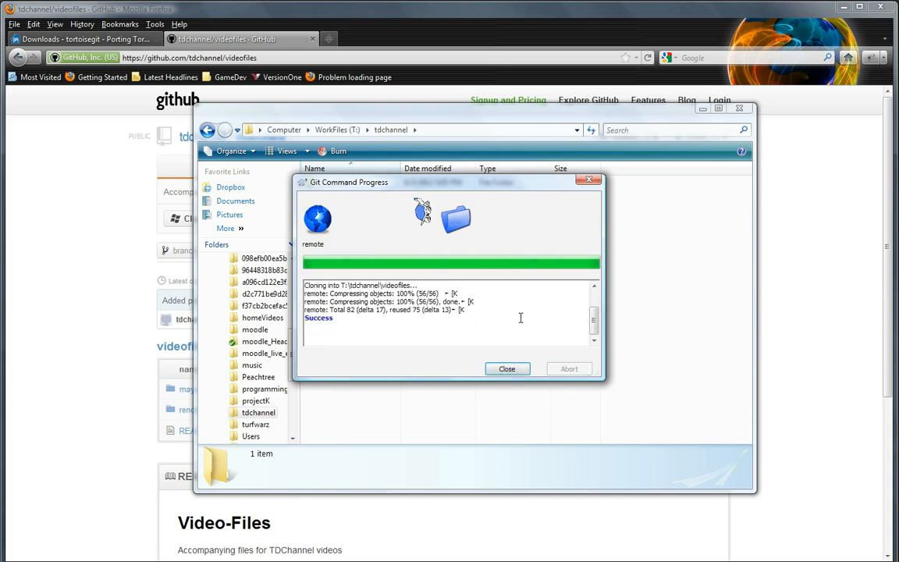
Step: Close the Git clone progress window and browse the cloned videofiles folder down to maya\api\python, widening the Name column
click(511, 369)
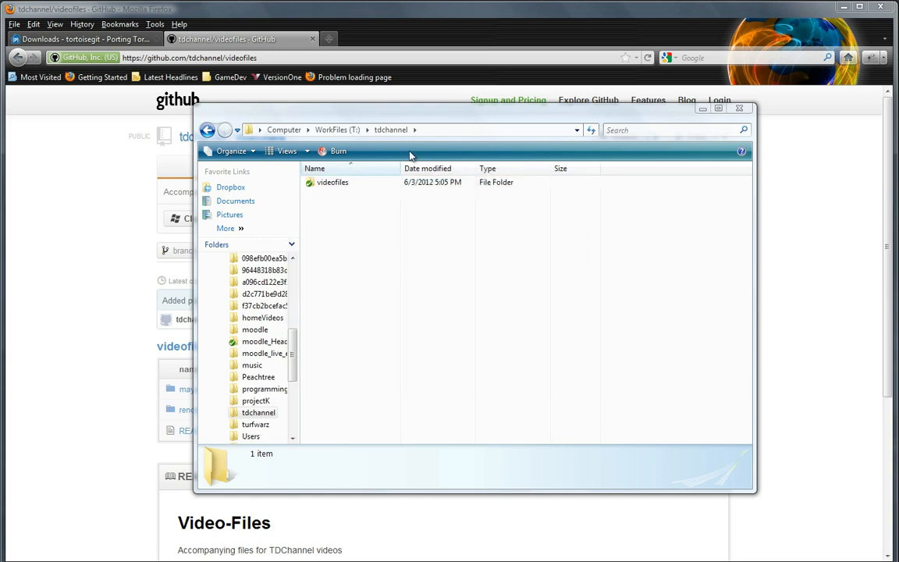
drag(428, 121, 602, 118)
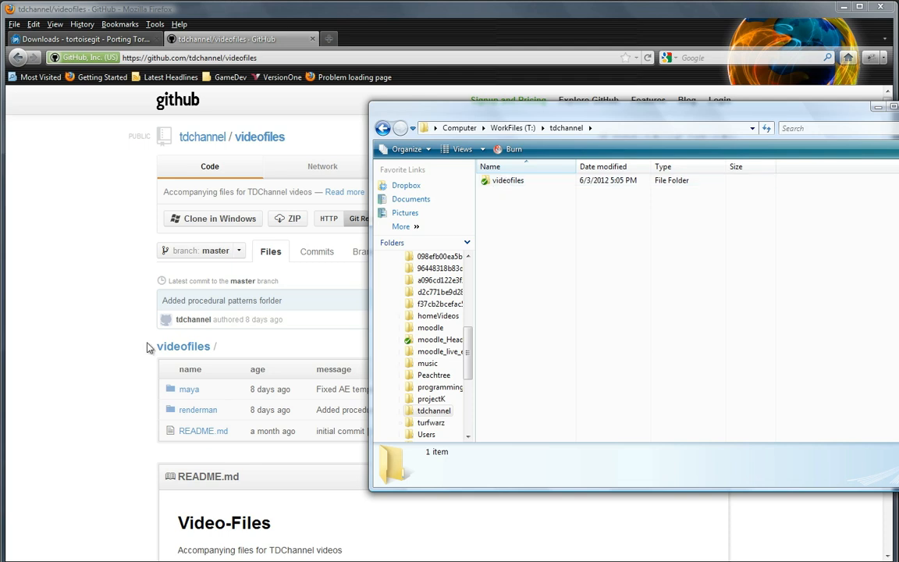
double_click(500, 180)
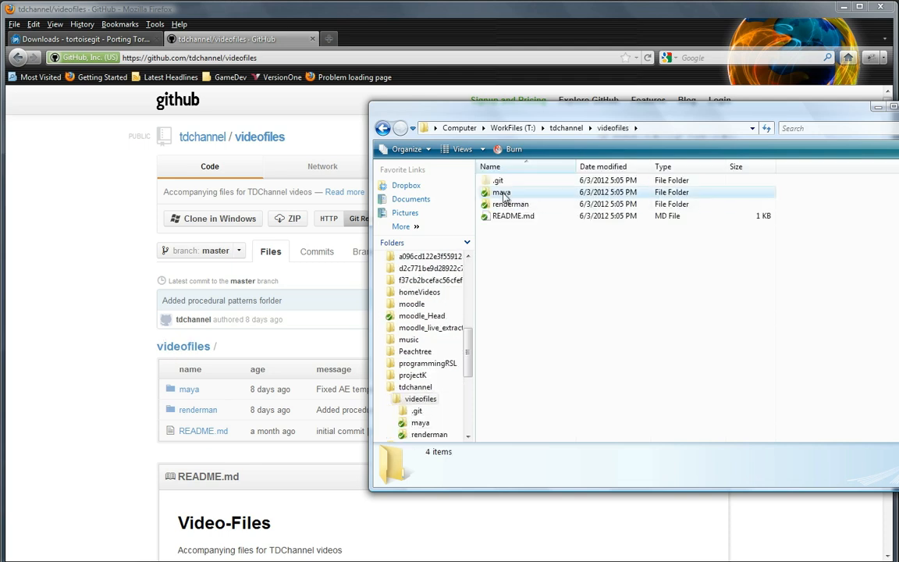
double_click(500, 193)
double_click(497, 181)
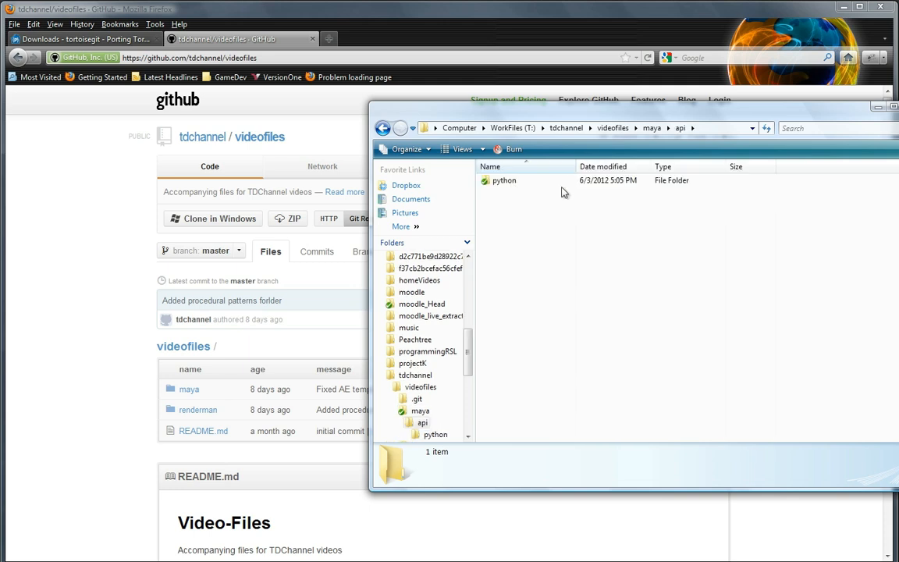
click(511, 185)
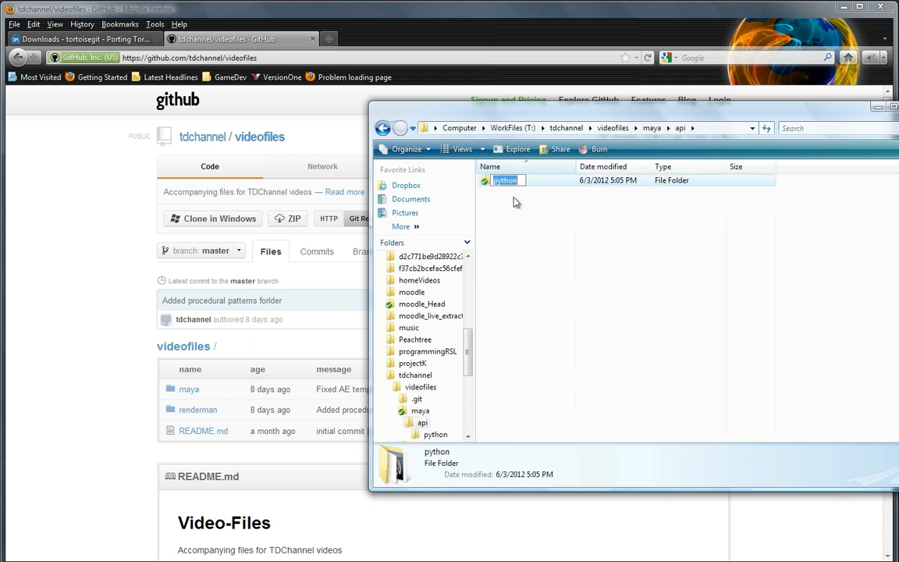
double_click(502, 180)
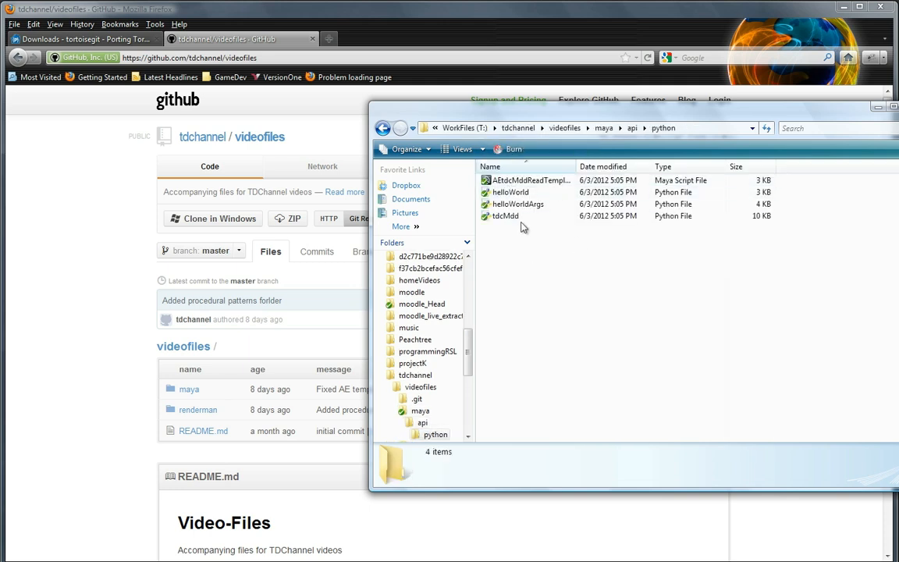
drag(577, 166, 608, 167)
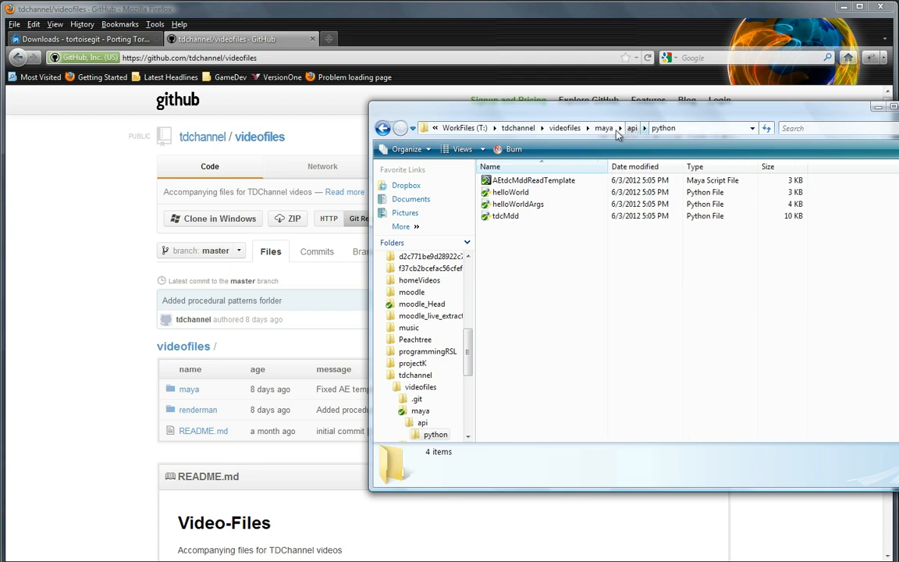
Step: Return to the tdchannel folder and examine the TortoiseGit commands offered for the videofiles folder
click(564, 128)
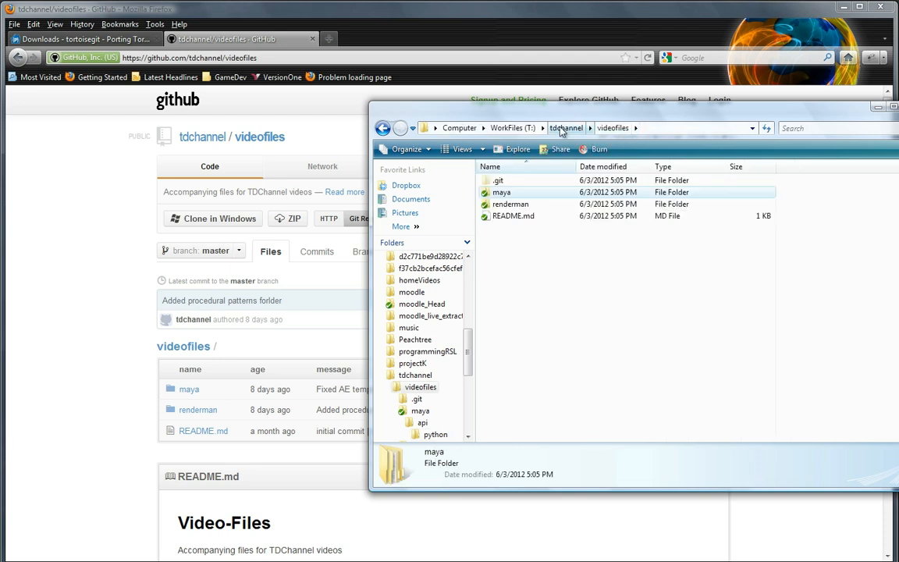
click(559, 128)
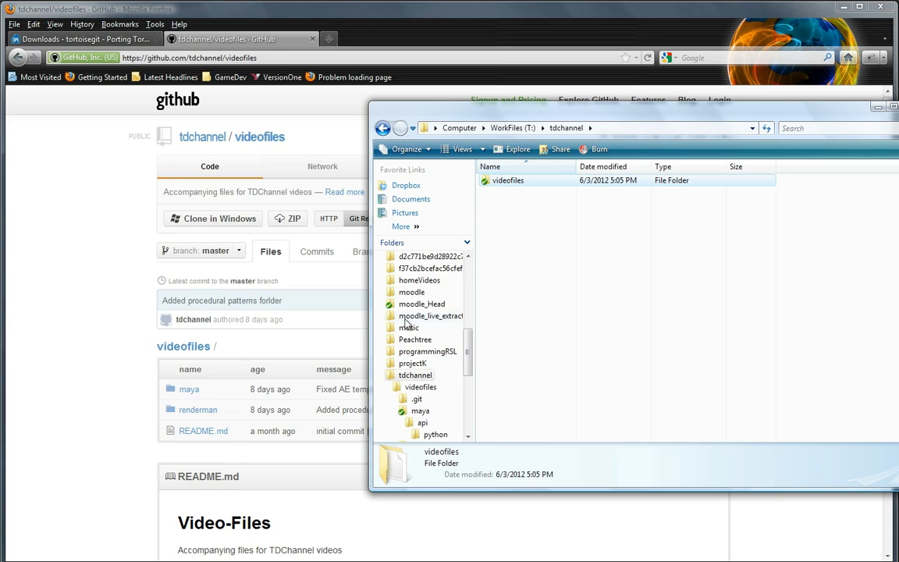
drag(595, 117, 392, 113)
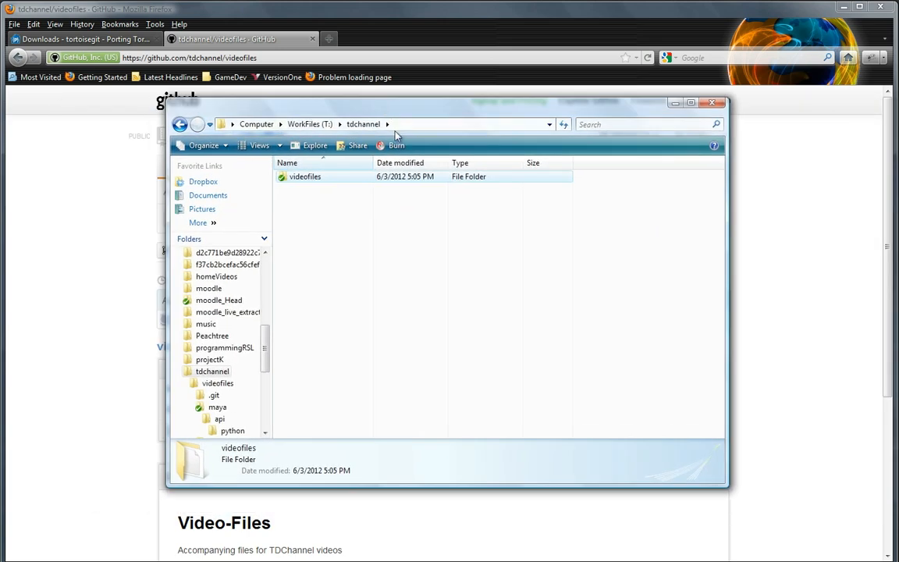
right_click(308, 179)
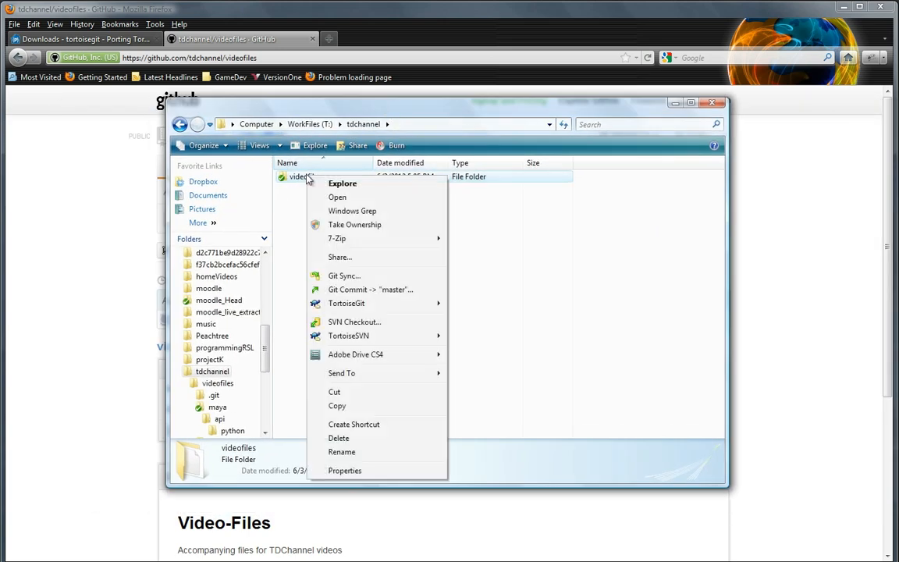
mouse_move(386, 307)
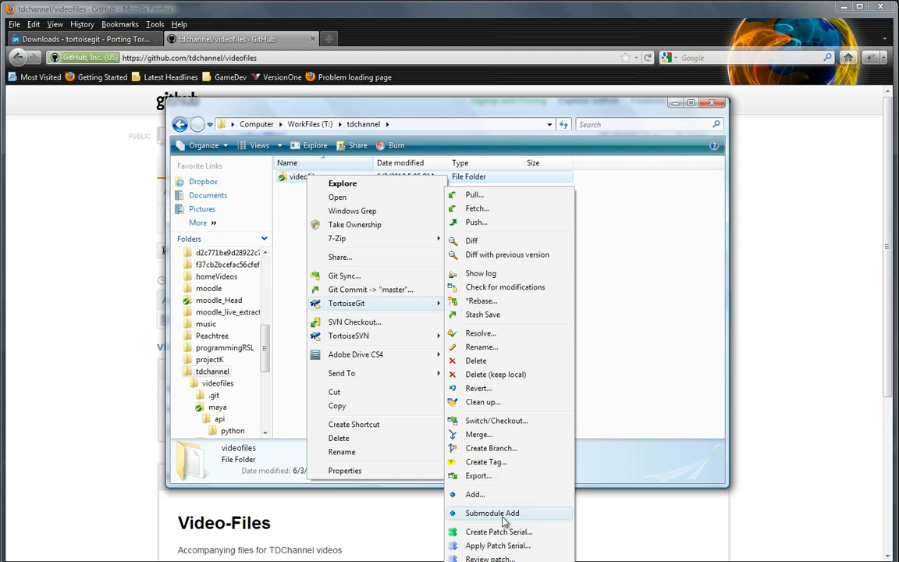
click(752, 462)
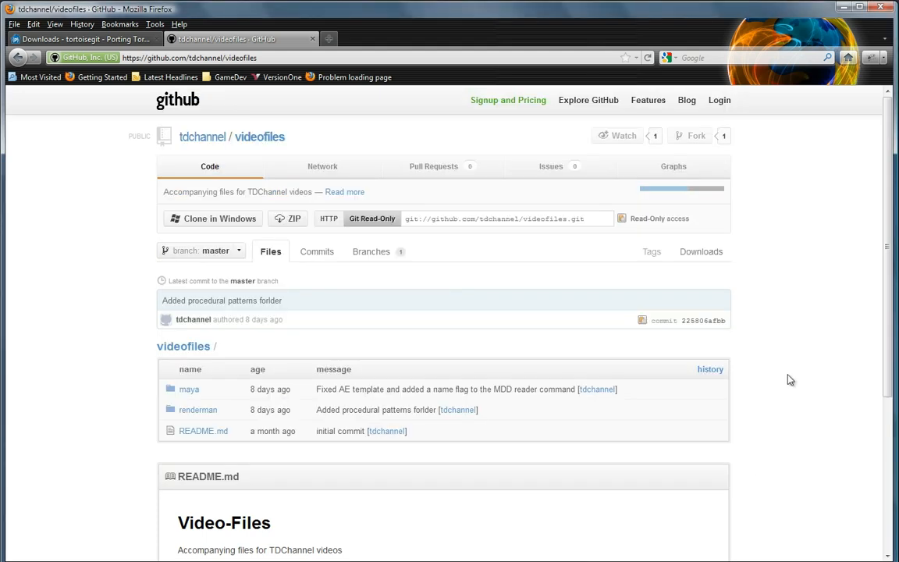
Step: Show the Git Read-Only address on the videofiles GitHub page in Firefox and switch back to Windows Explorer
click(366, 222)
mouse_move(474, 561)
click(453, 561)
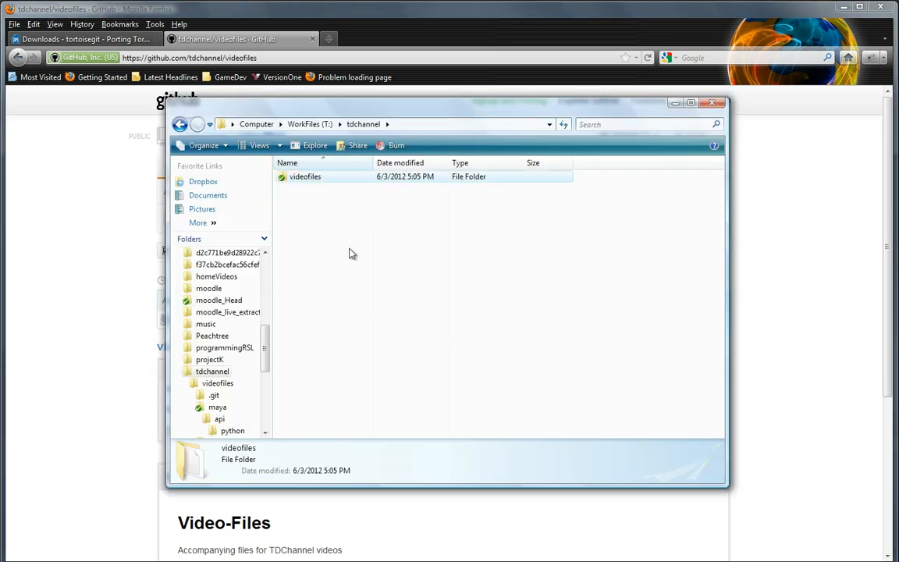
Step: Browse the cloned videofiles folder down to renderman\textureMapping\src and widen the Name column to examine its files
double_click(289, 179)
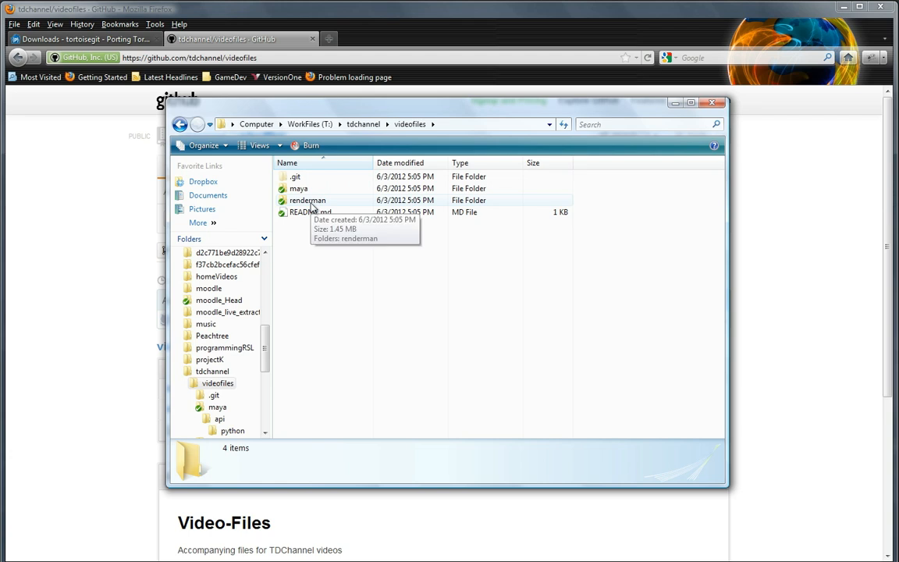
double_click(310, 205)
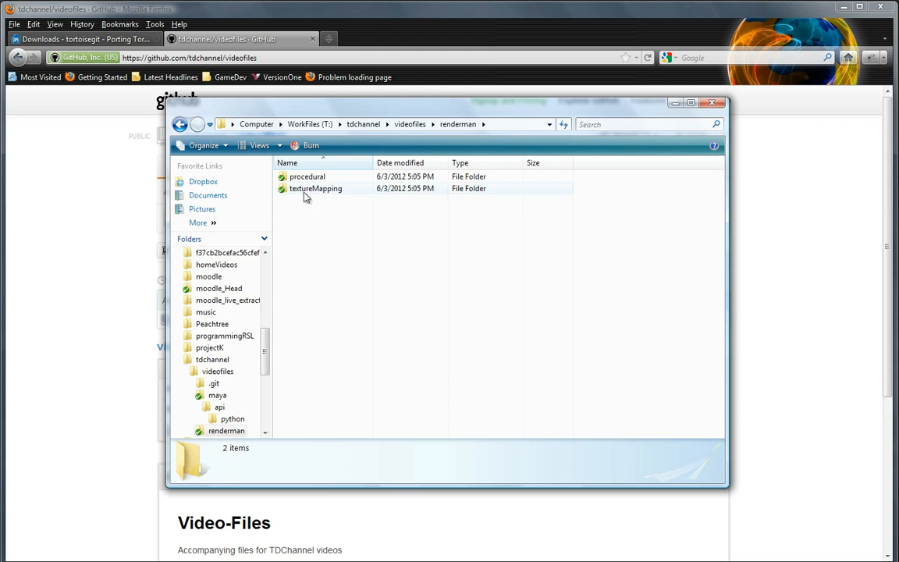
double_click(305, 193)
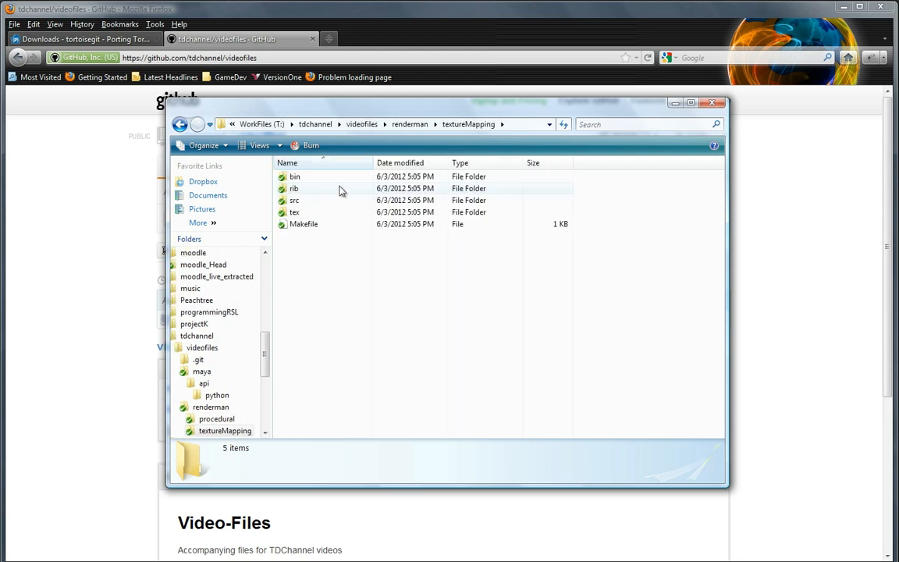
double_click(303, 201)
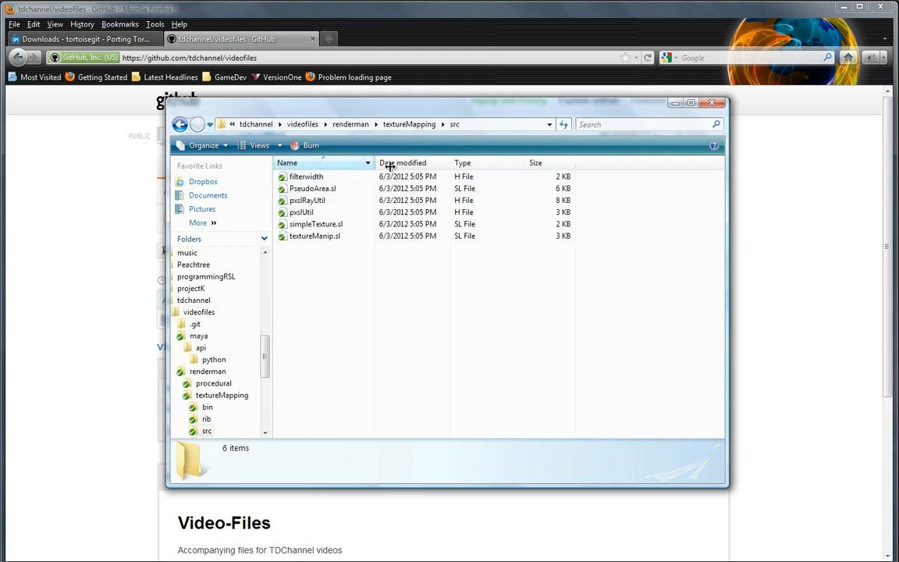
drag(390, 165, 413, 165)
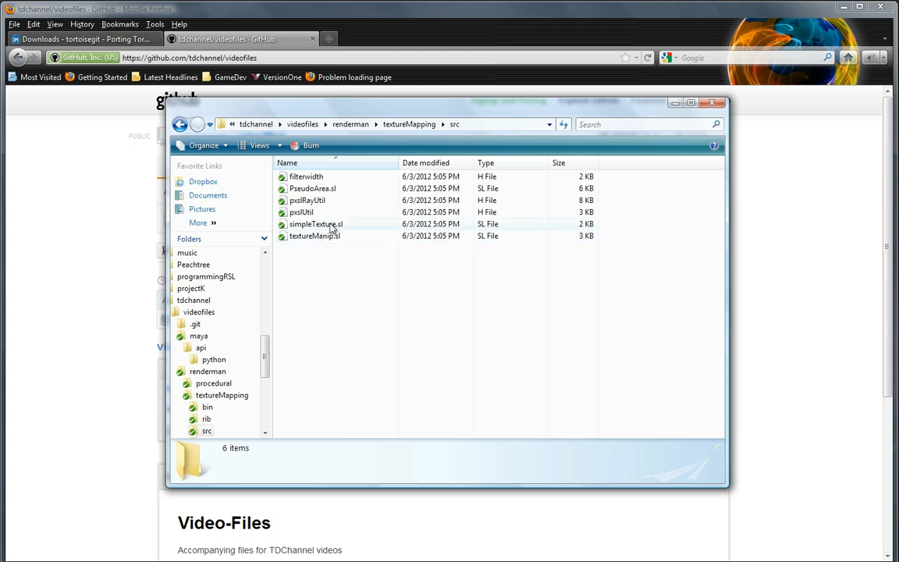
drag(329, 104, 357, 118)
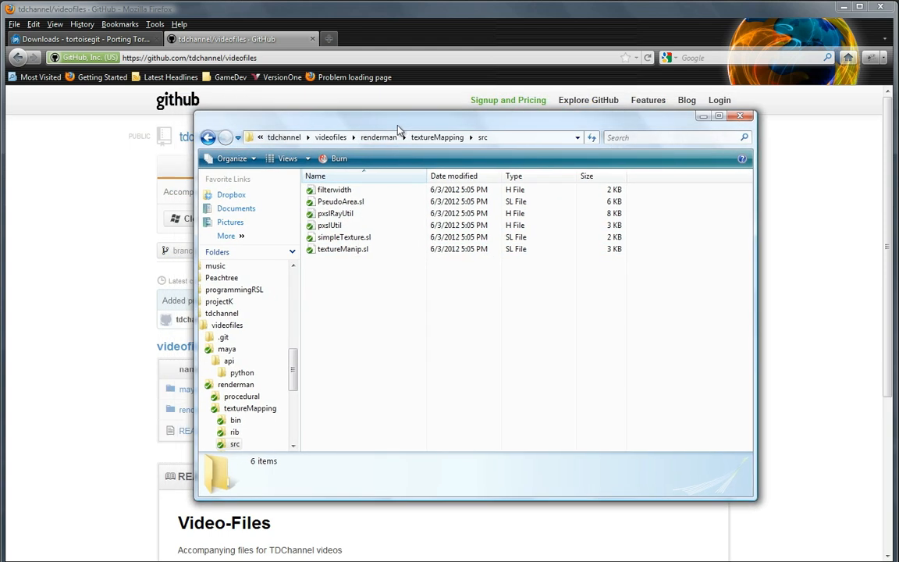
Step: Open PseudoArea.sl in Notepad++, dismiss the plugin update notice, look through the shader code and close the editor
right_click(350, 204)
click(405, 251)
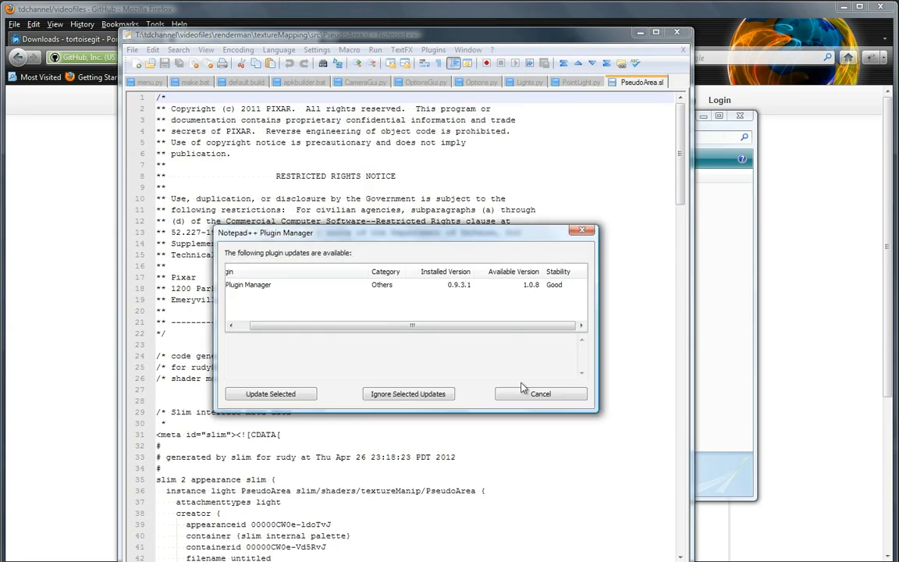
click(523, 388)
scroll(491, 313, down, 20)
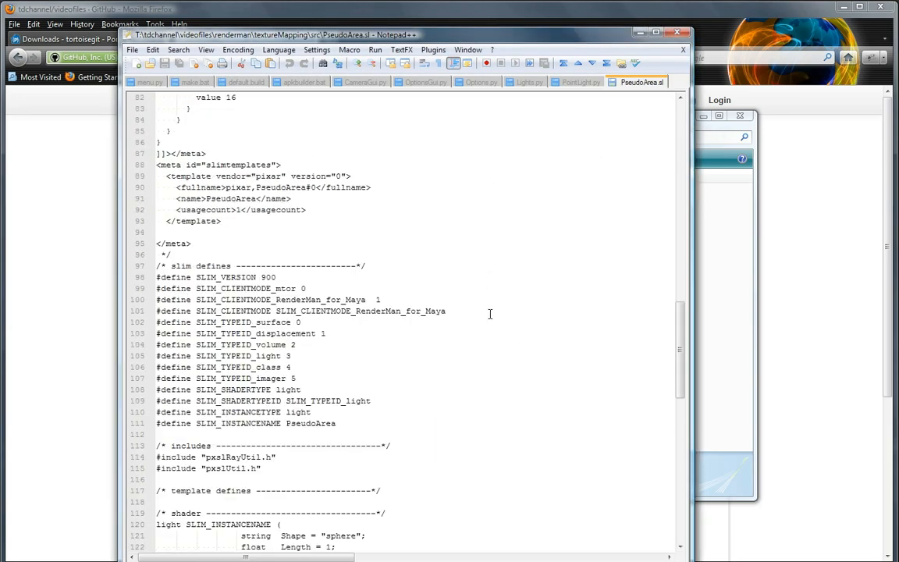
scroll(490, 313, down, 5)
scroll(490, 306, up, 12)
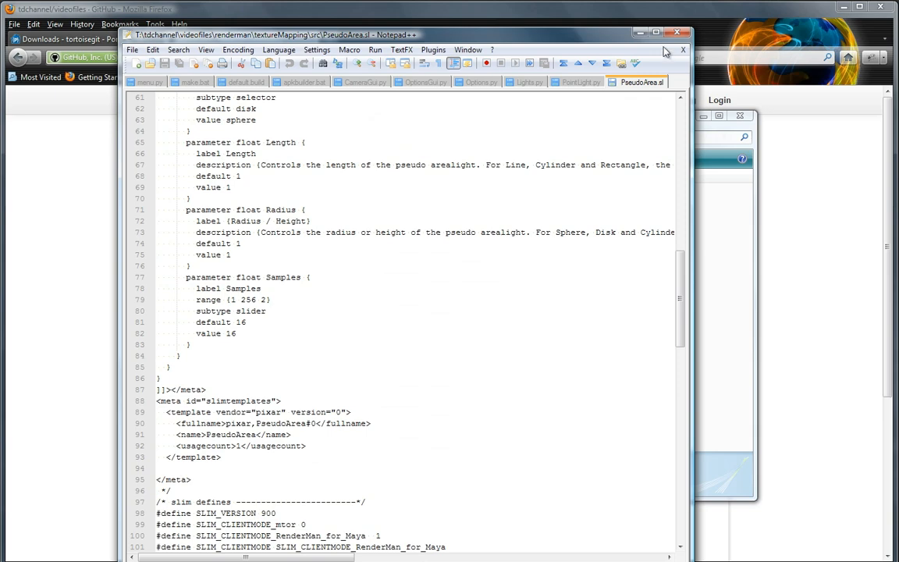
click(677, 34)
drag(583, 120, 541, 120)
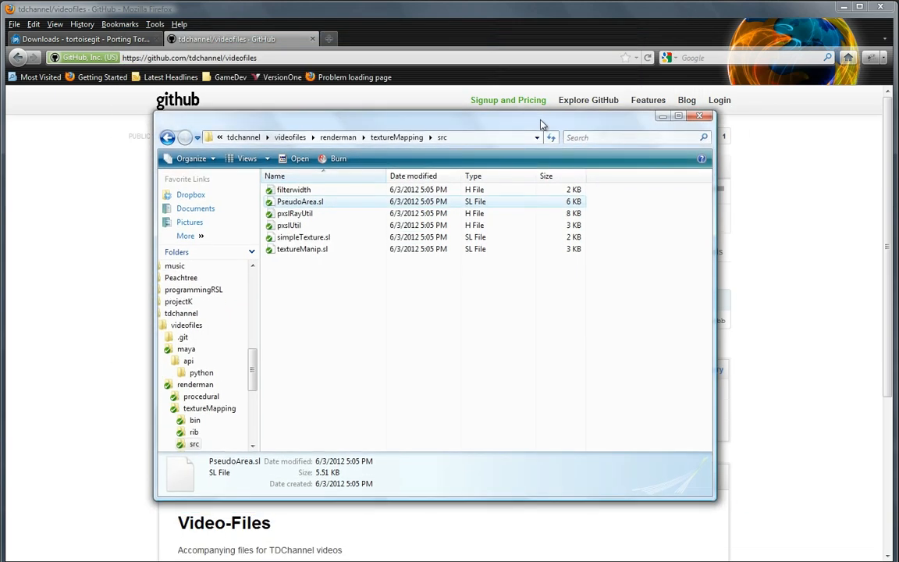